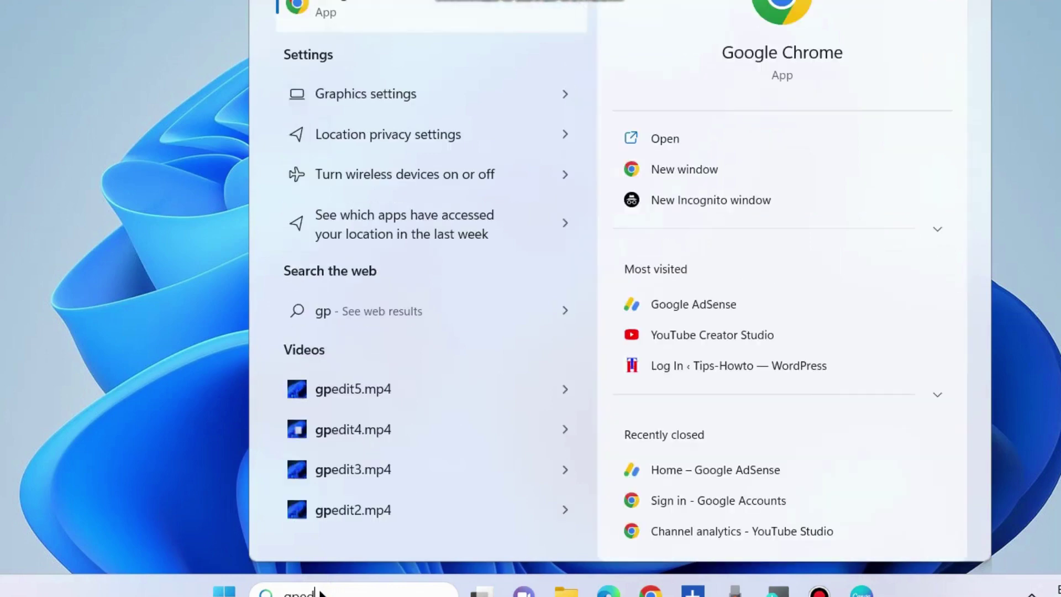
pyautogui.write('it')
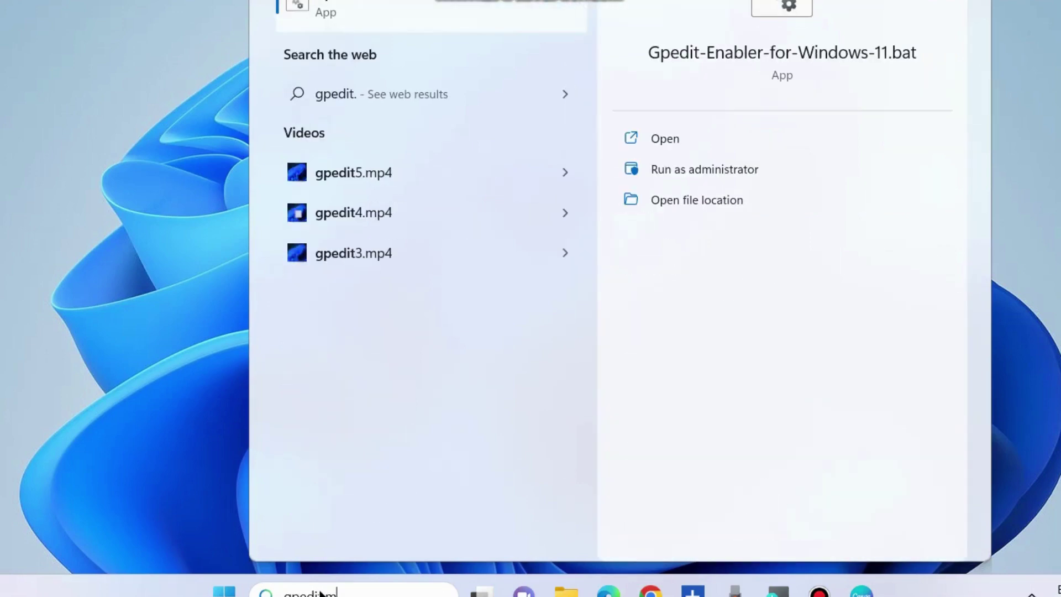
pyautogui.write('.msc')
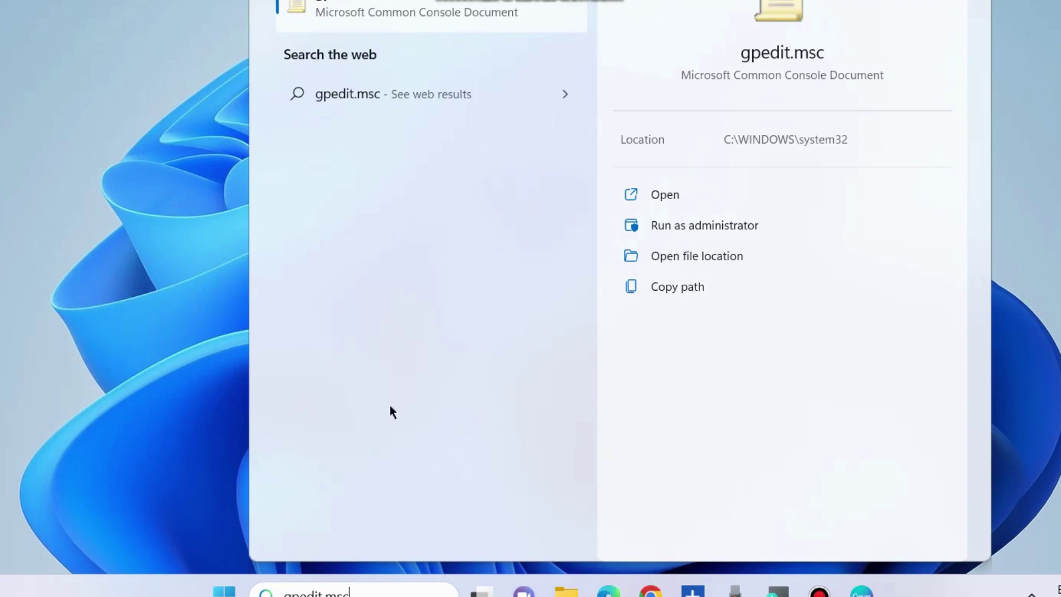
# Step: Launch the Group Policy Editor, dismiss both administrative templates warnings, and widen the tree pane
pyautogui.click(332, 4)
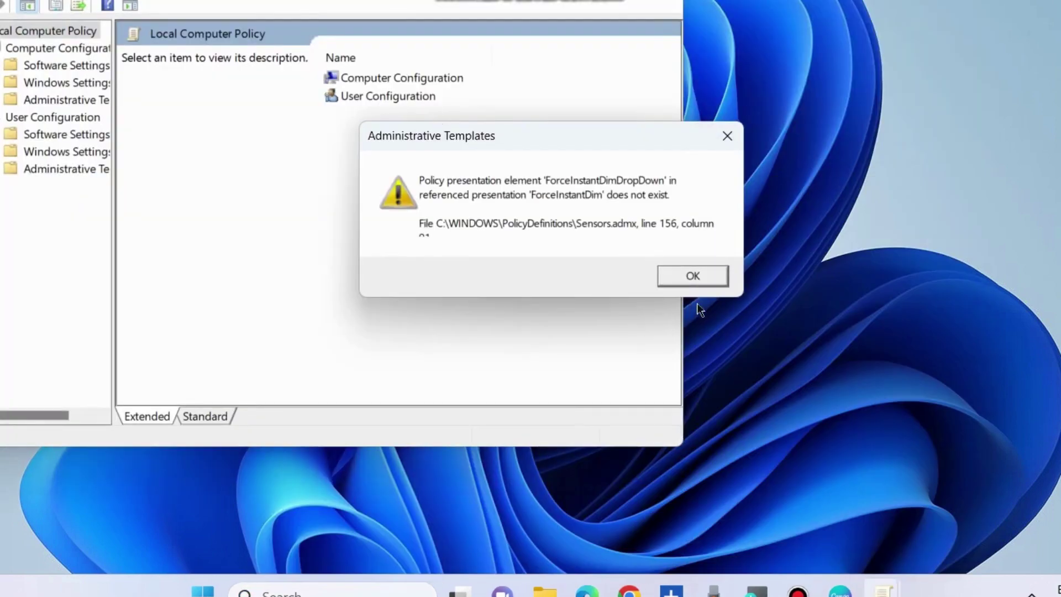
pyautogui.click(705, 277)
pyautogui.click(691, 277)
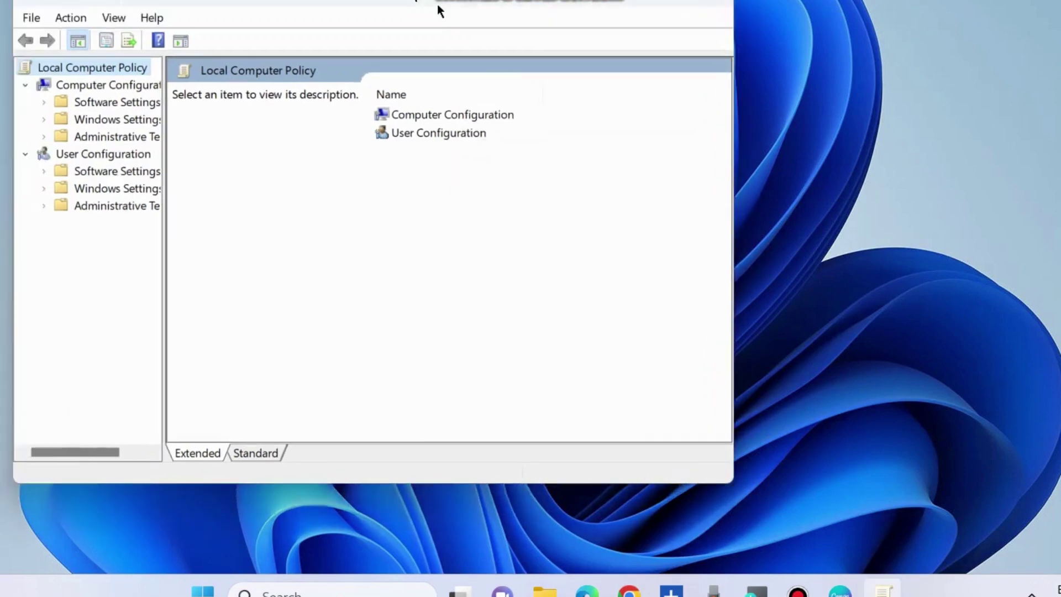
pyautogui.moveTo(472, 8); pyautogui.dragTo(563, 51)
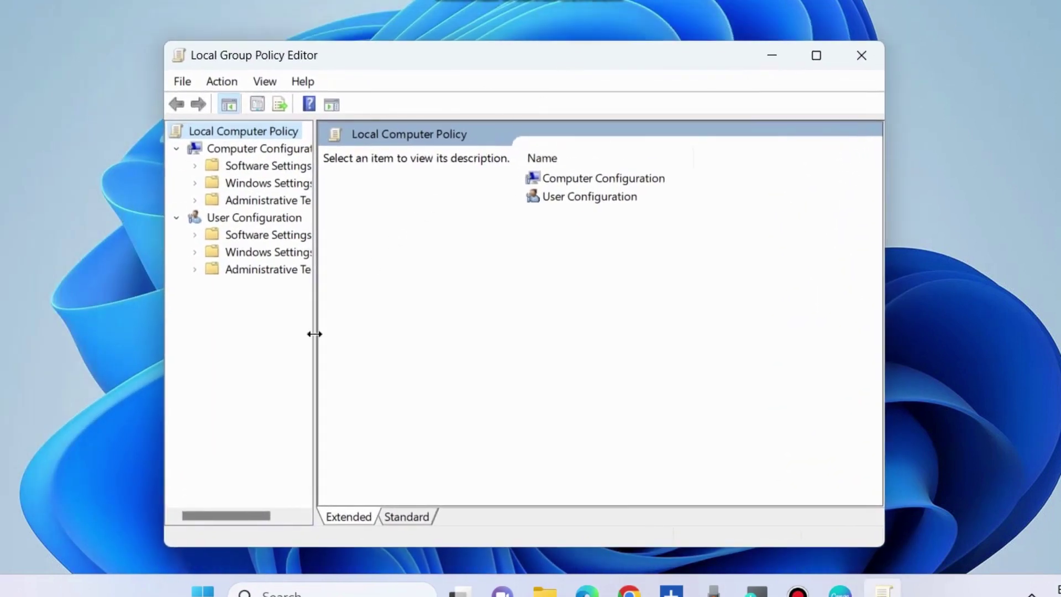
pyautogui.moveTo(316, 336); pyautogui.dragTo(411, 336)
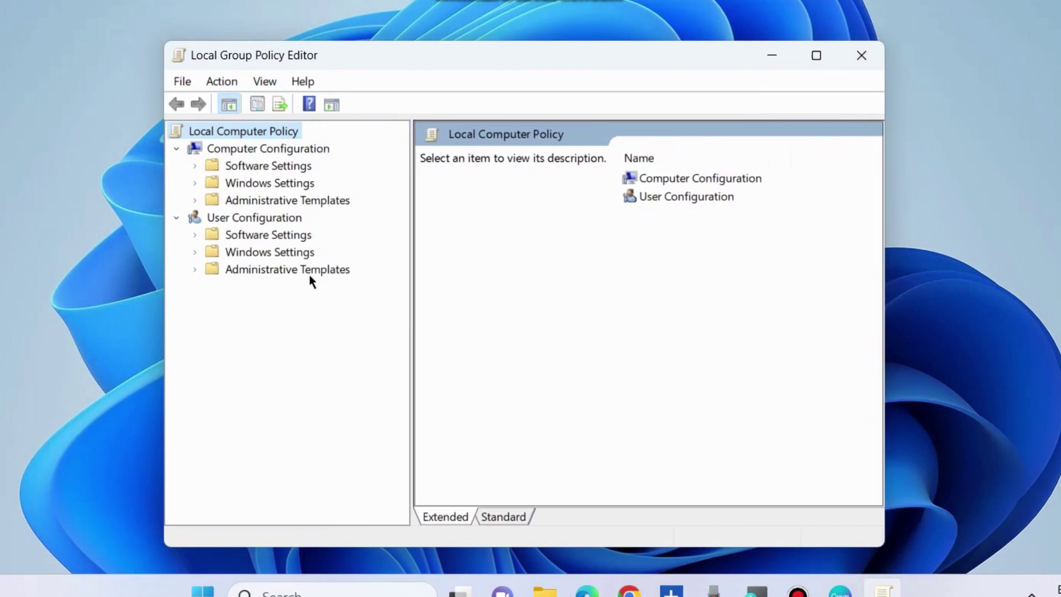
# Step: Expand User Configuration > Administrative Templates > Windows Components and select File Explorer
pyautogui.click(198, 269)
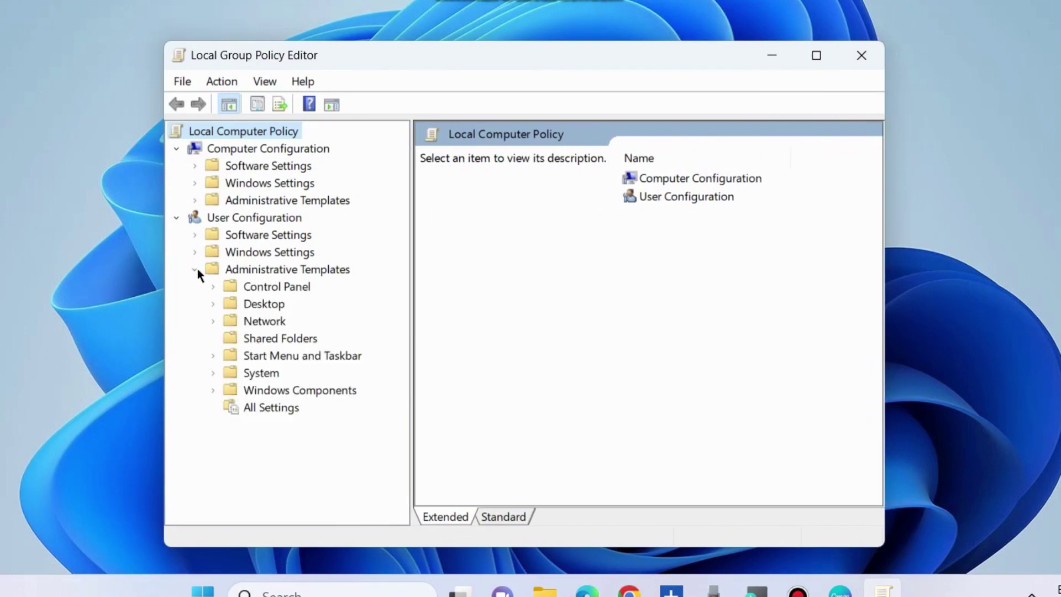
pyautogui.click(213, 389)
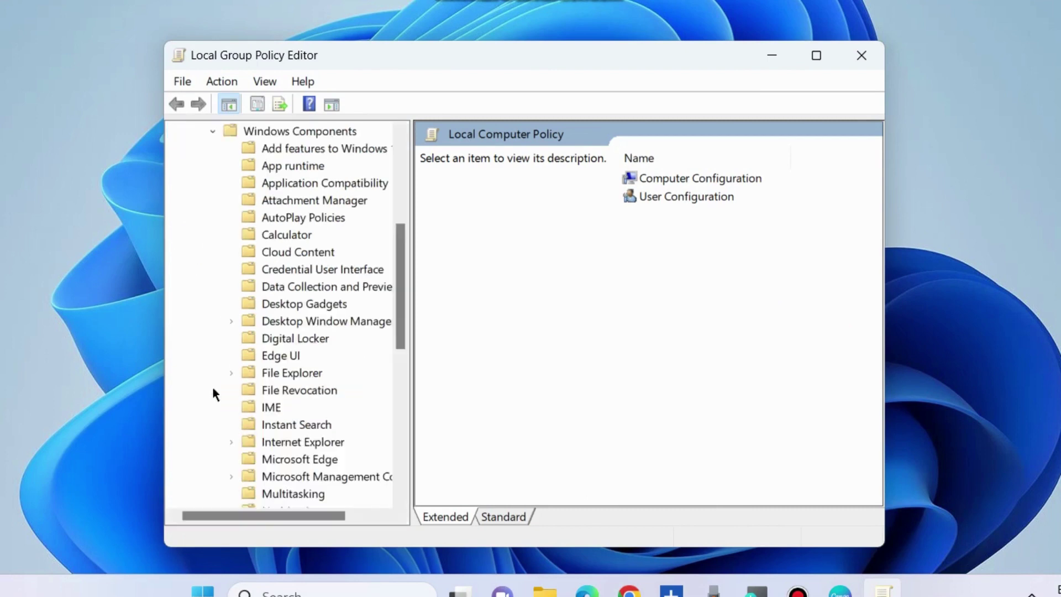
pyautogui.click(296, 373)
pyautogui.moveTo(631, 50)
pyautogui.mouseDown()
pyautogui.moveTo(447, 47)
pyautogui.moveTo(489, 46)
pyautogui.mouseUp()
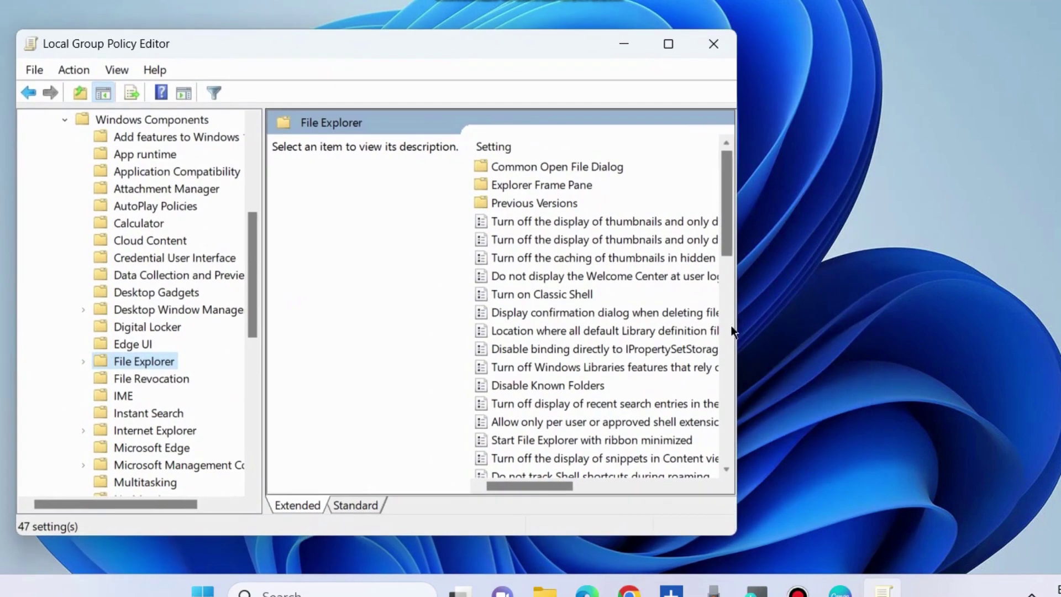
# Step: Widen the window to show the State column and select 'Turn off display of recent search entries'
pyautogui.moveTo(735, 327); pyautogui.dragTo(951, 320)
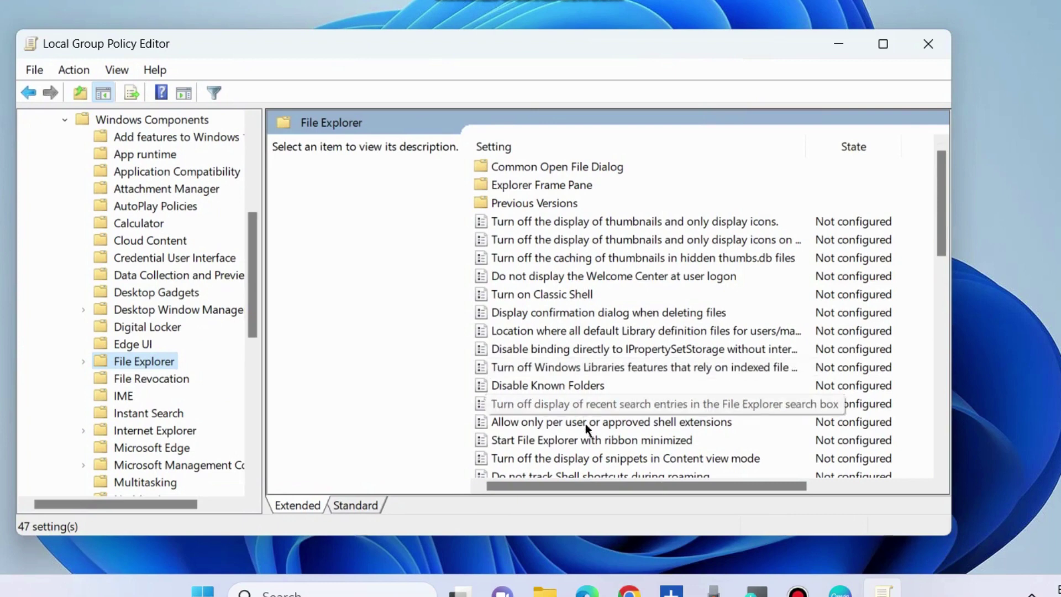
pyautogui.click(589, 405)
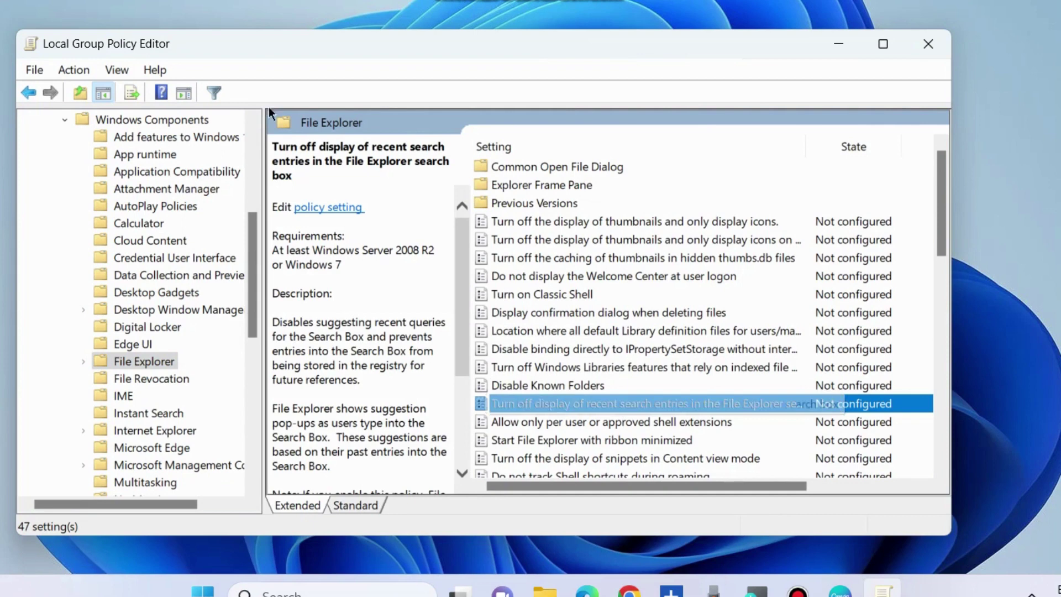
pyautogui.click(274, 149)
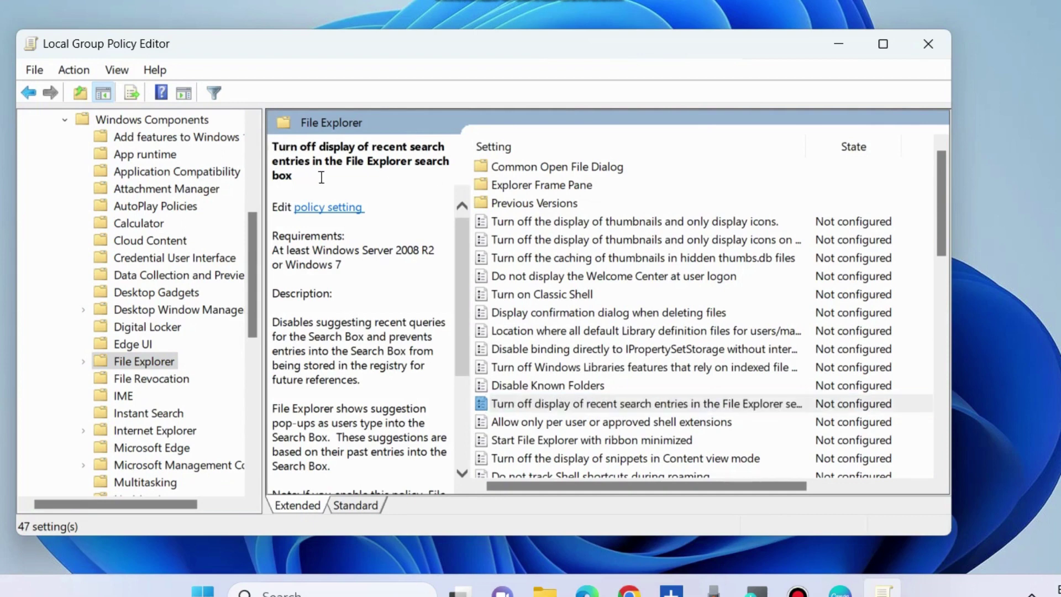
# Step: Set 'Turn off display of recent search entries' to Enabled, confirm with OK, and close the editor
pyautogui.doubleClick(592, 404)
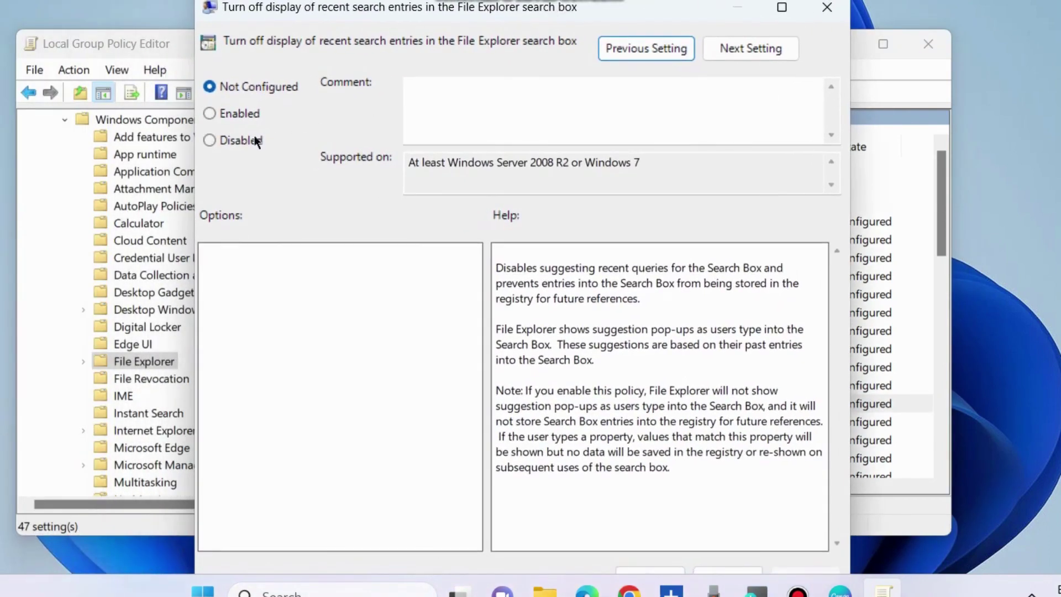
pyautogui.click(210, 113)
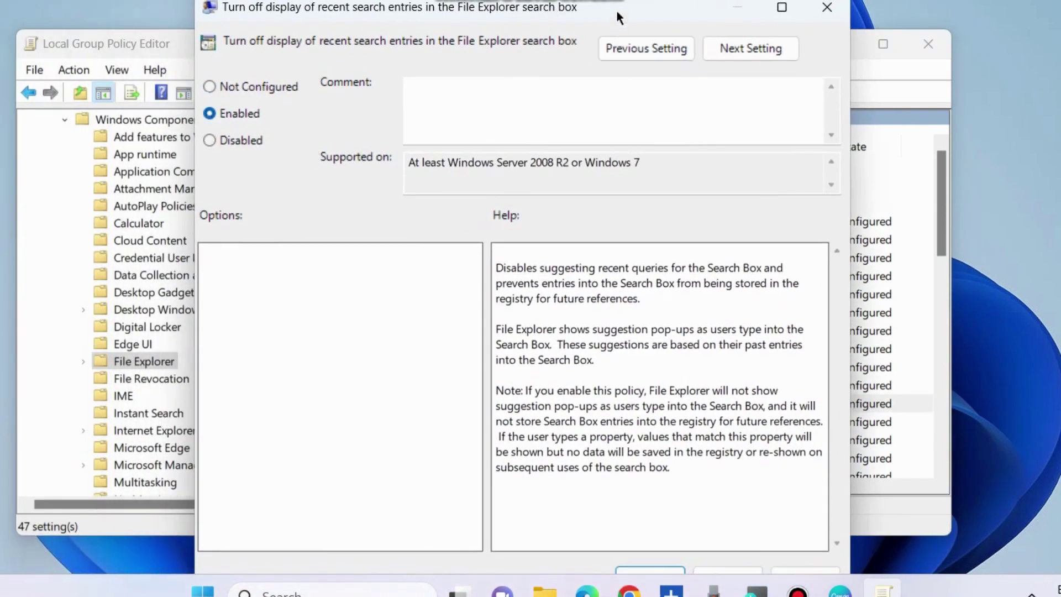
pyautogui.moveTo(617, 11); pyautogui.dragTo(564, 1)
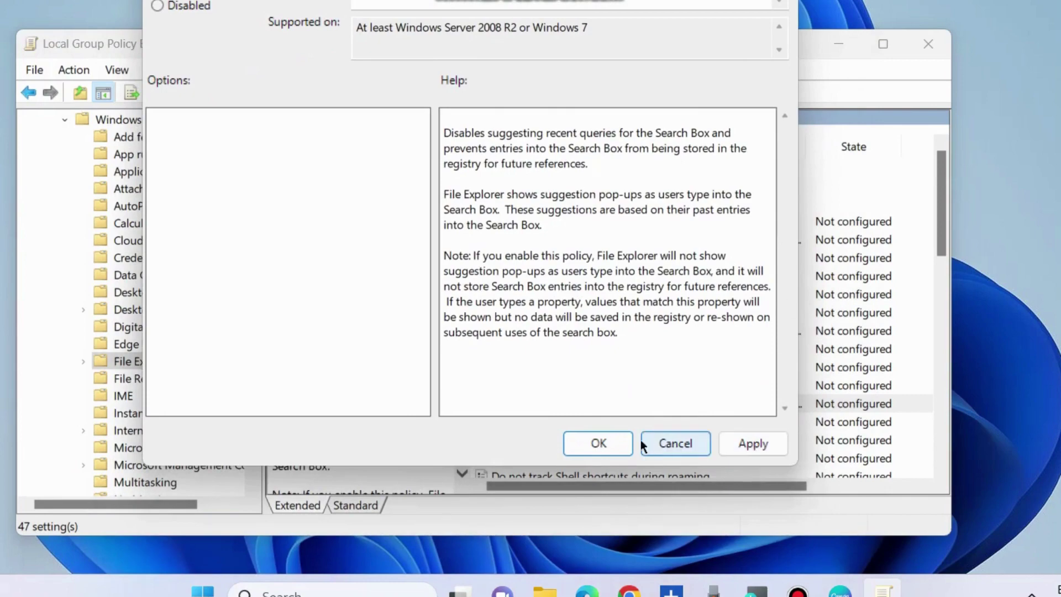
pyautogui.click(599, 443)
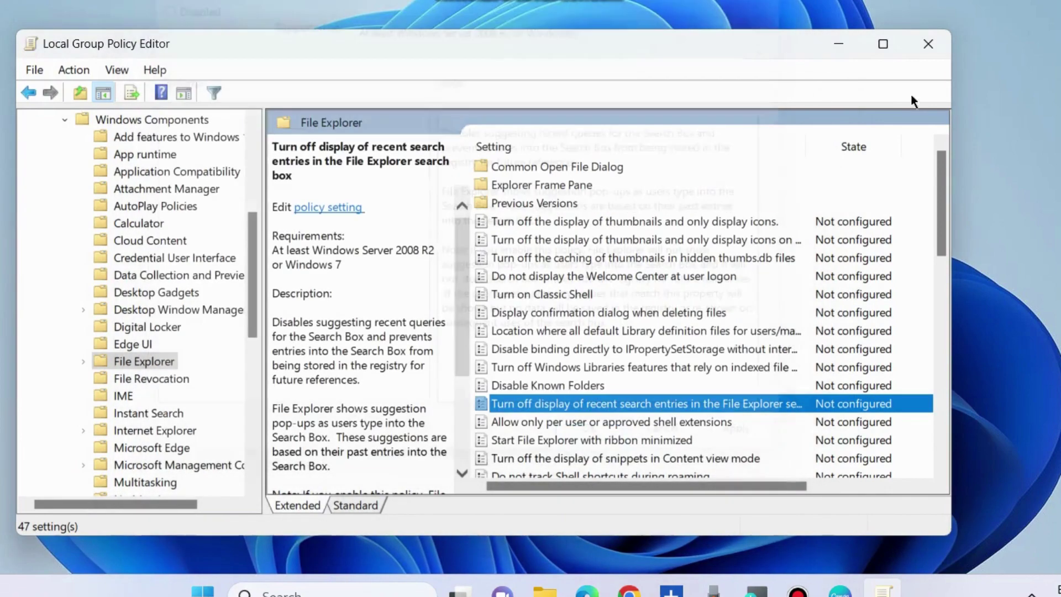
pyautogui.click(927, 43)
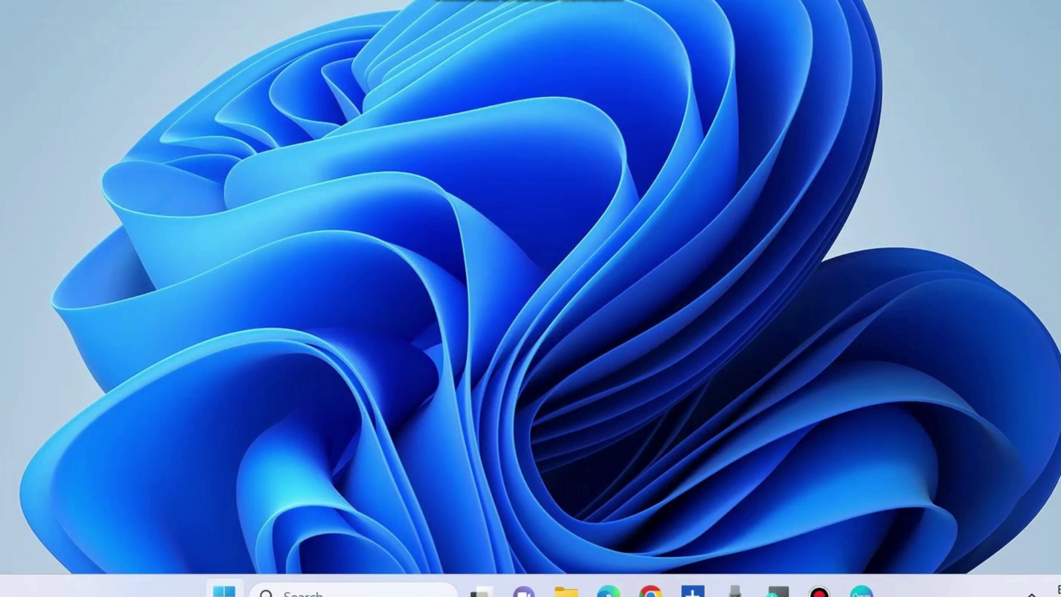
pyautogui.rightClick(225, 590)
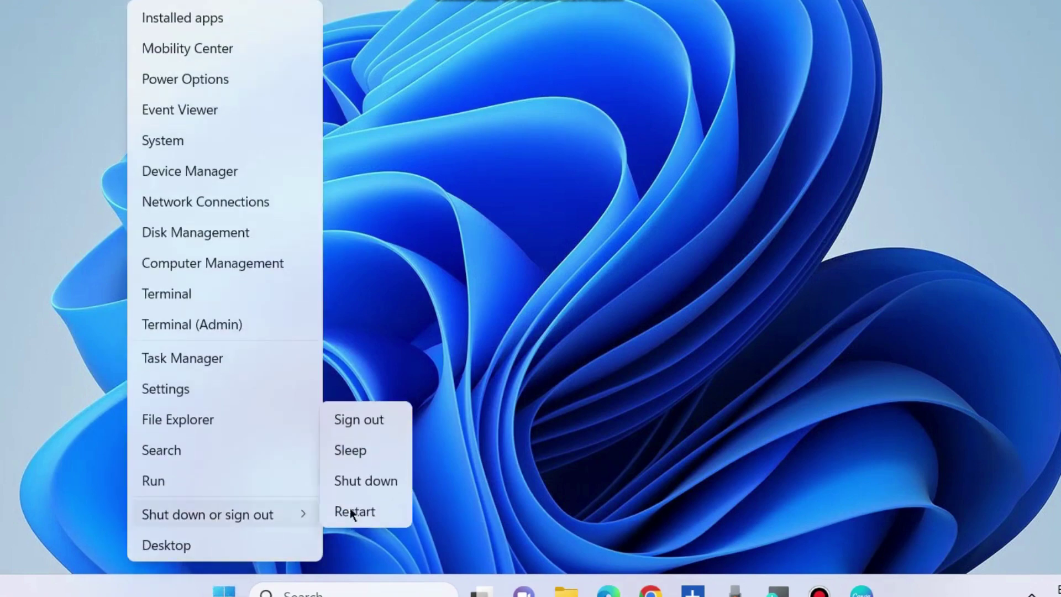
pyautogui.moveTo(207, 514)
pyautogui.click(362, 510)
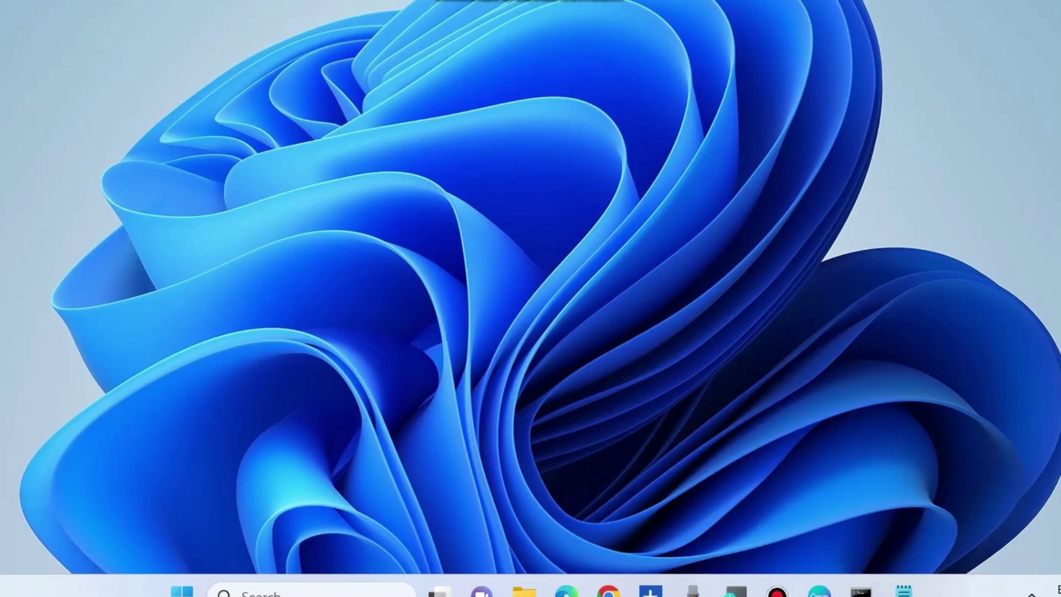
# Step: Open the taskbar search to find Command Prompt
pyautogui.click(287, 590)
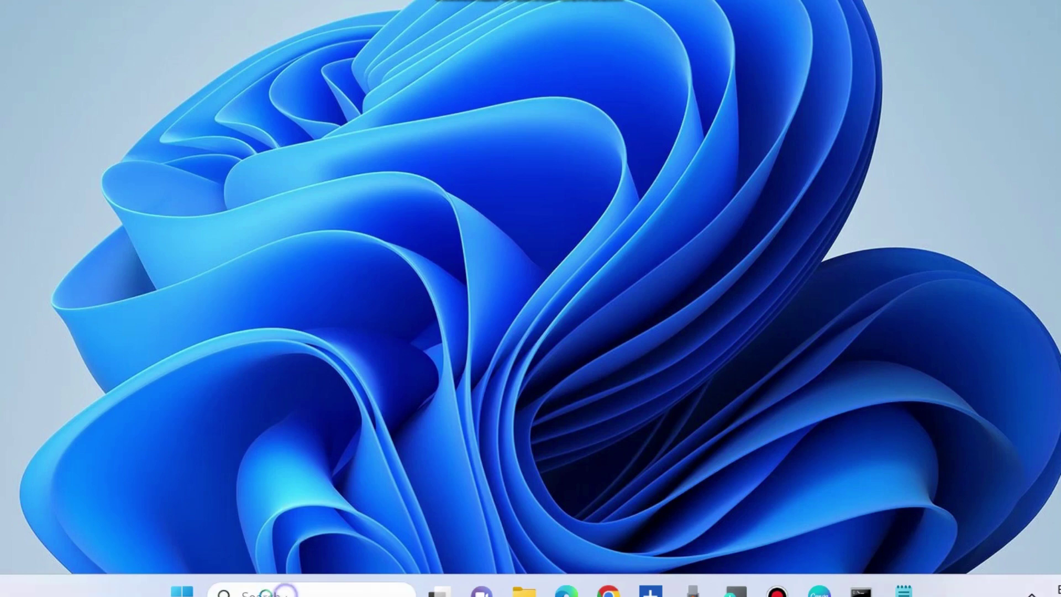
pyautogui.write('cmd')
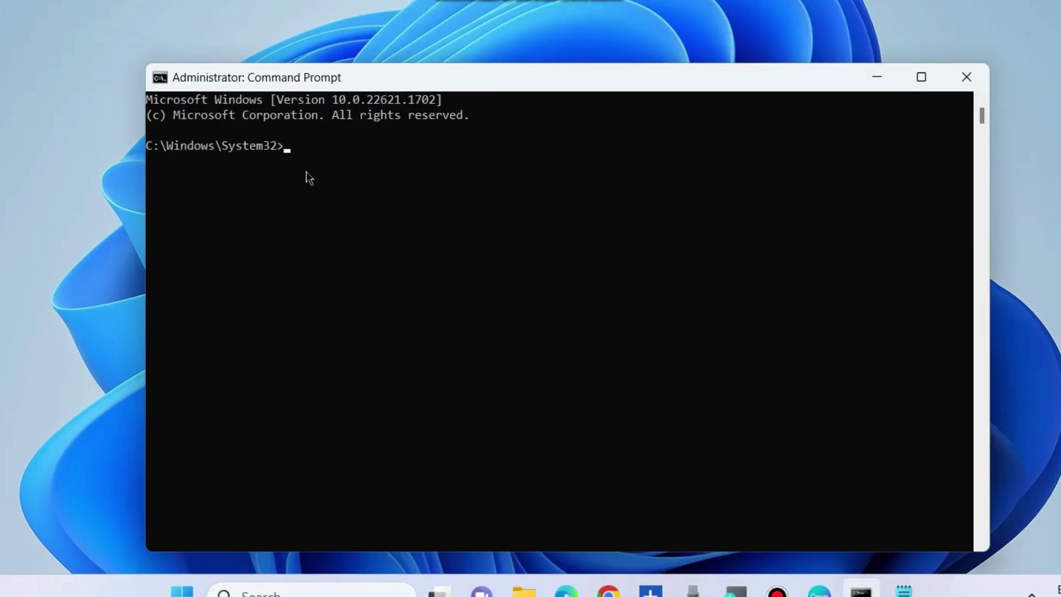
# Step: Copy the full BingSearchEnabled reg add command from Notepad and paste it into the elevated prompt
pyautogui.click(903, 590)
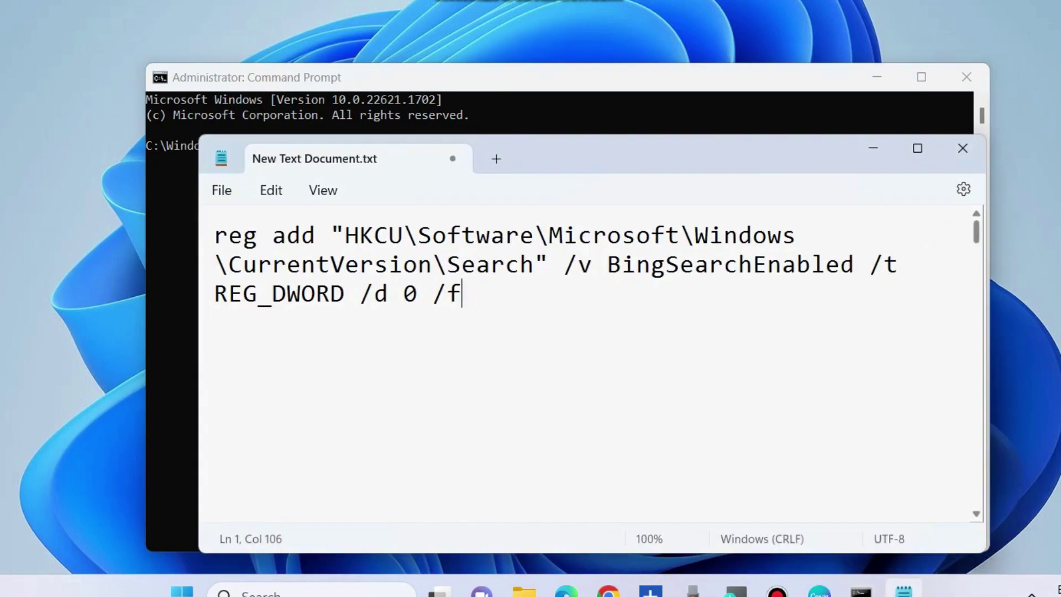
pyautogui.moveTo(620, 150); pyautogui.dragTo(601, 210)
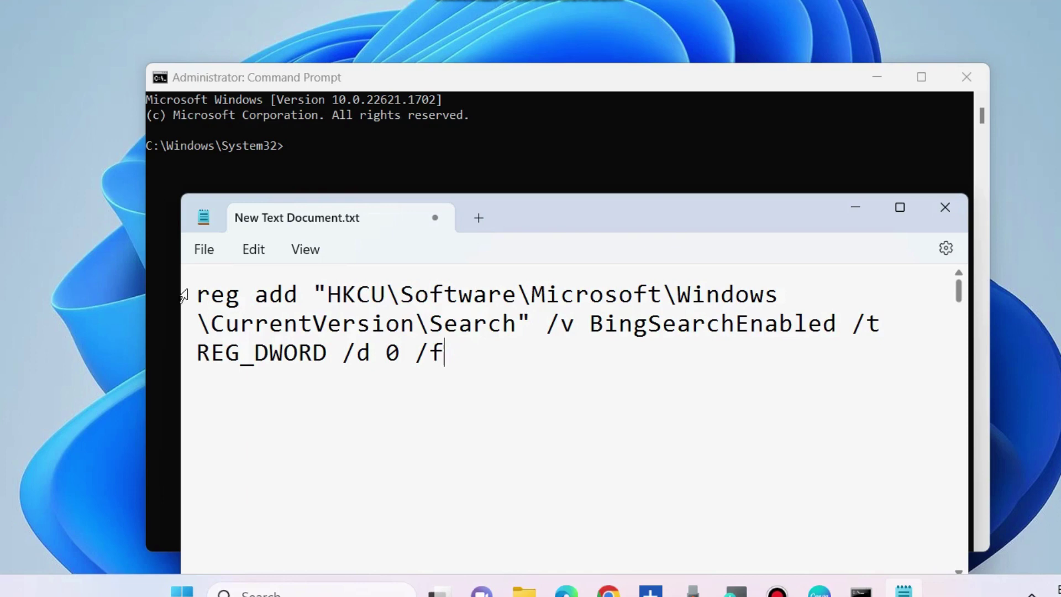
pyautogui.moveTo(196, 294); pyautogui.dragTo(461, 351)
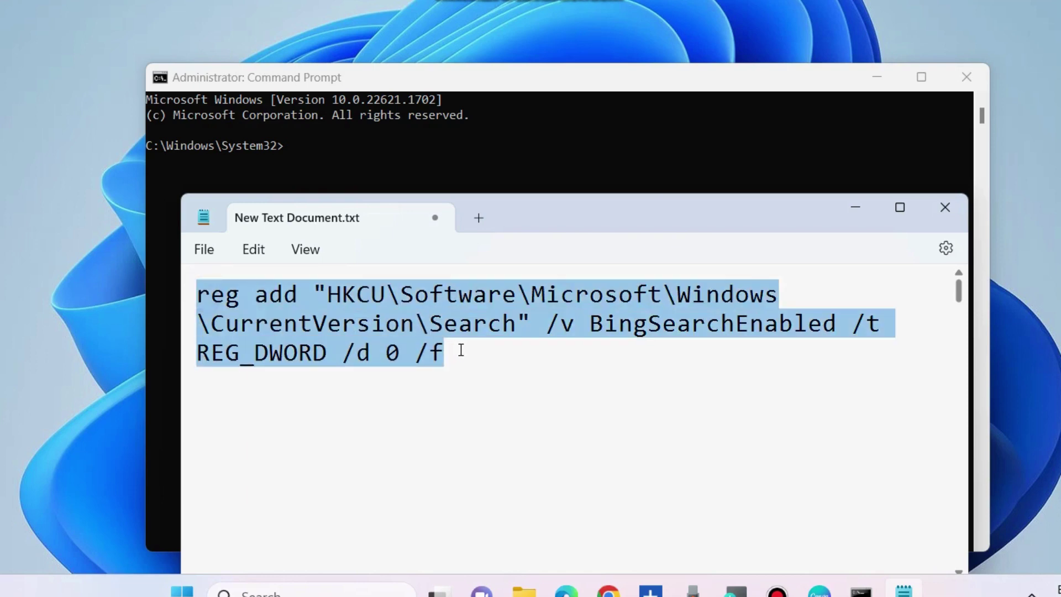
pyautogui.rightClick(447, 328)
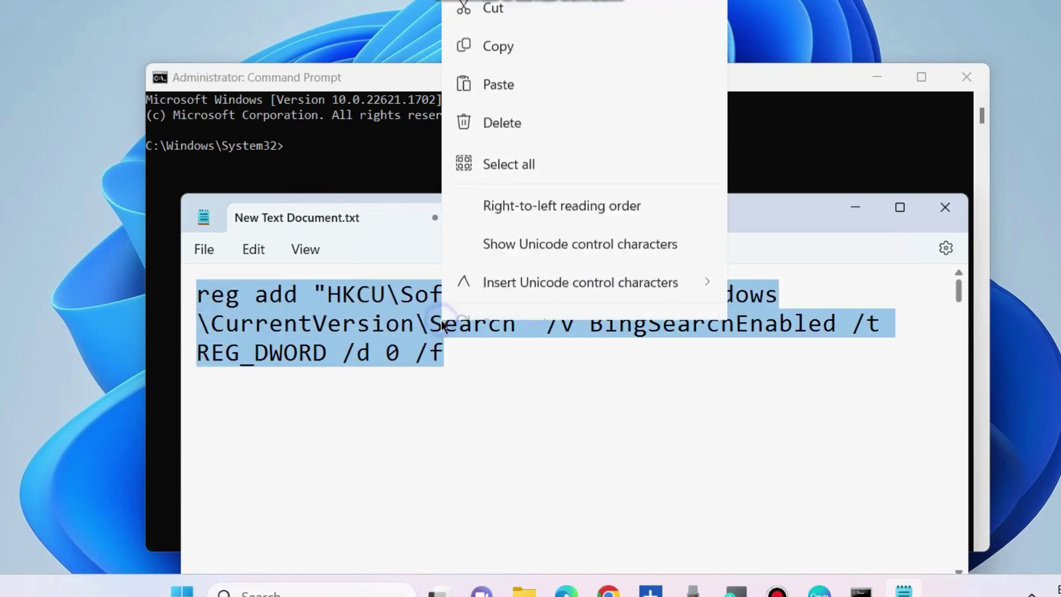
pyautogui.click(497, 22)
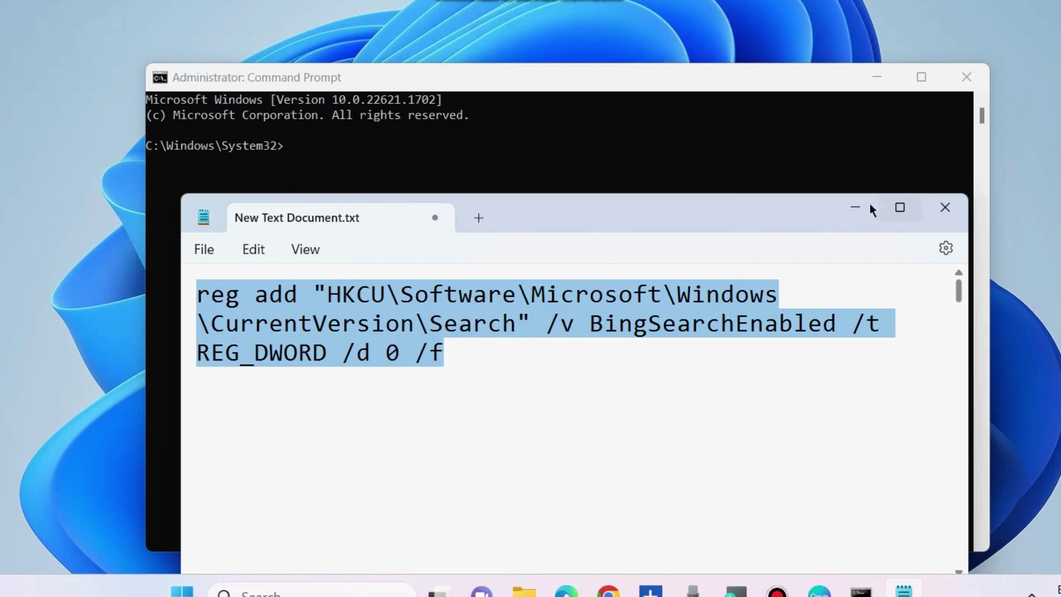
pyautogui.click(855, 207)
pyautogui.rightClick(295, 159)
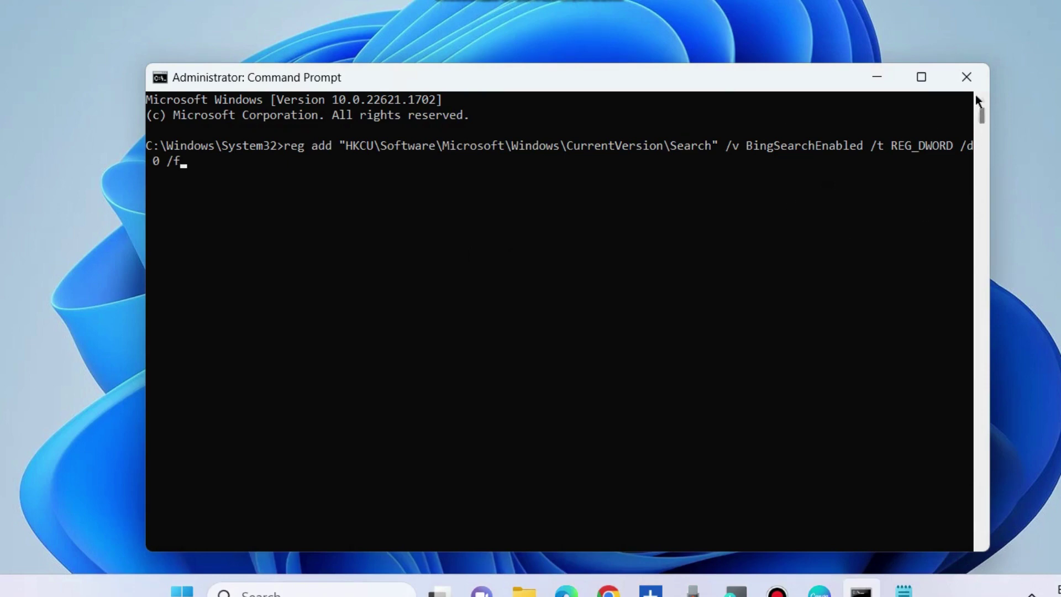
# Step: Close the elevated Command Prompt and open the Start button's quick link menu
pyautogui.click(877, 77)
pyautogui.rightClick(203, 591)
pyautogui.moveTo(186, 515)
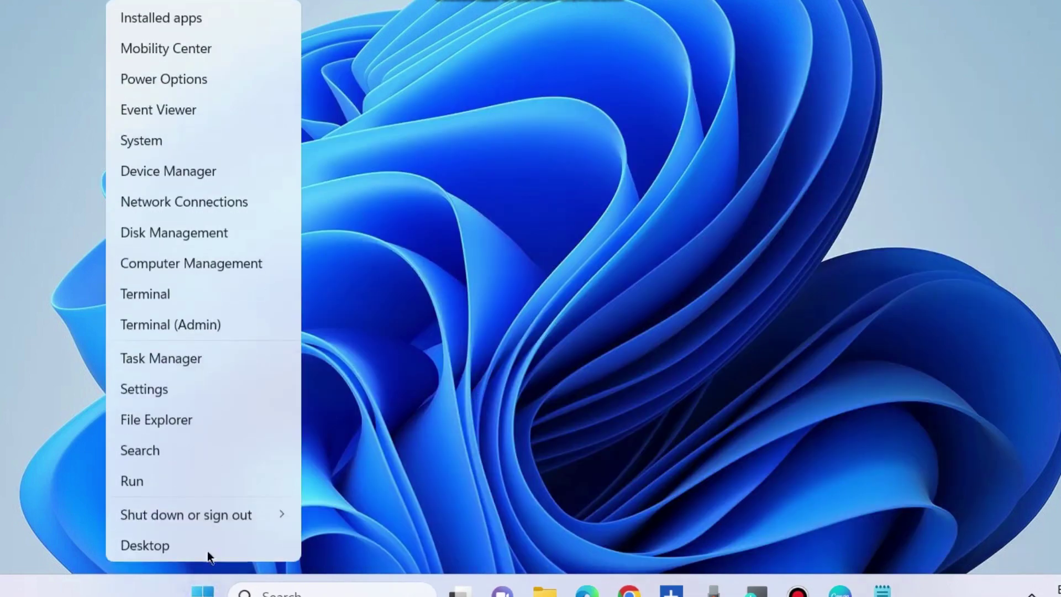